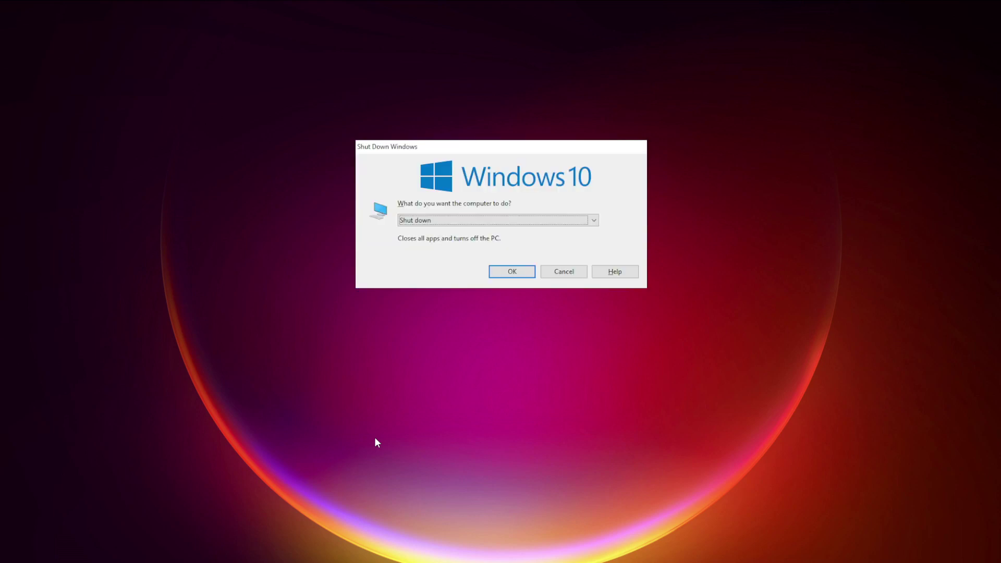
Choose Restart as the action for the computer in the Shut Down Windows dialog
click(464, 221)
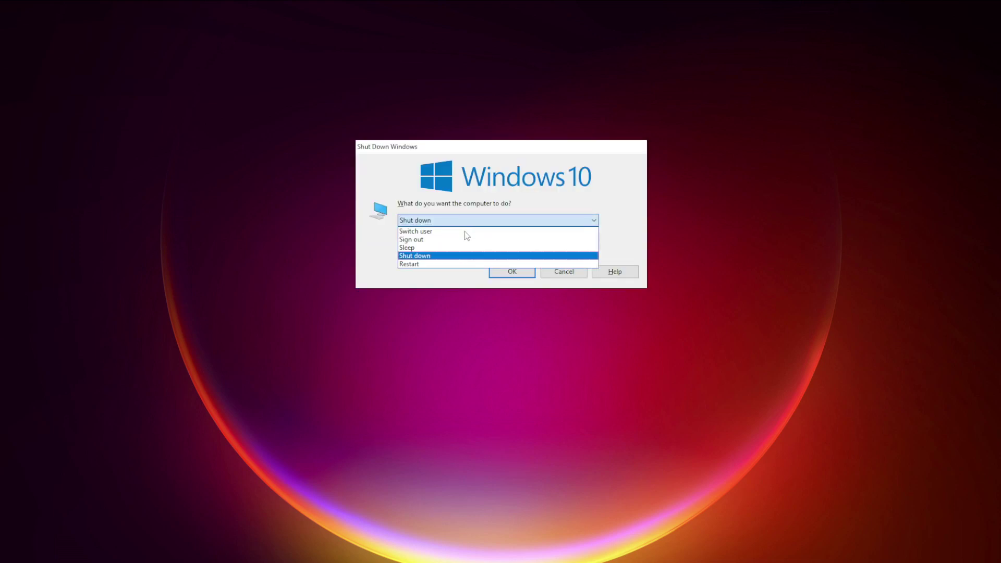
click(446, 263)
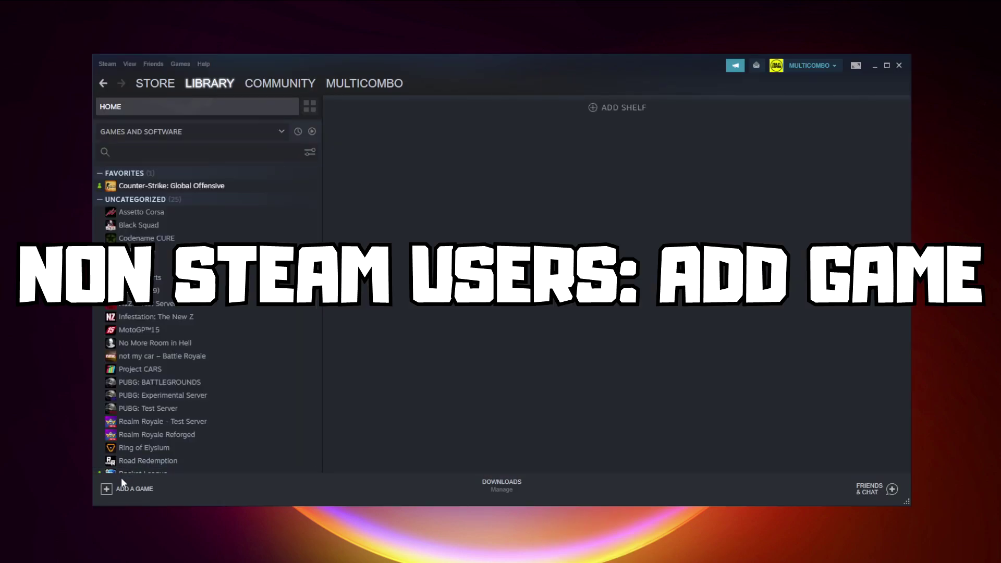
Add YOUR PROBLEMATIC GAME to the Steam library as a non-Steam game and show its library page
click(131, 489)
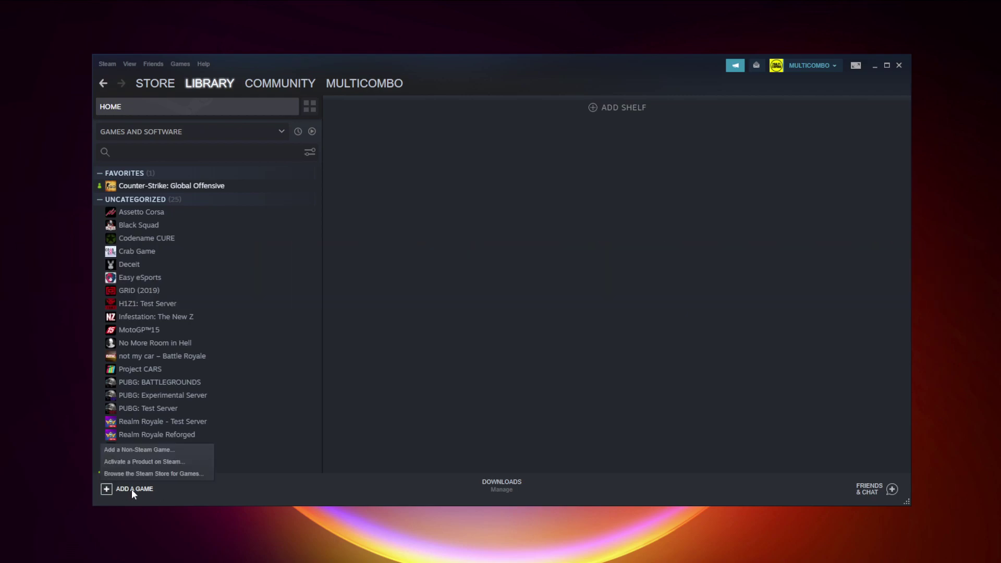
click(136, 452)
scroll(683, 355, down, 10)
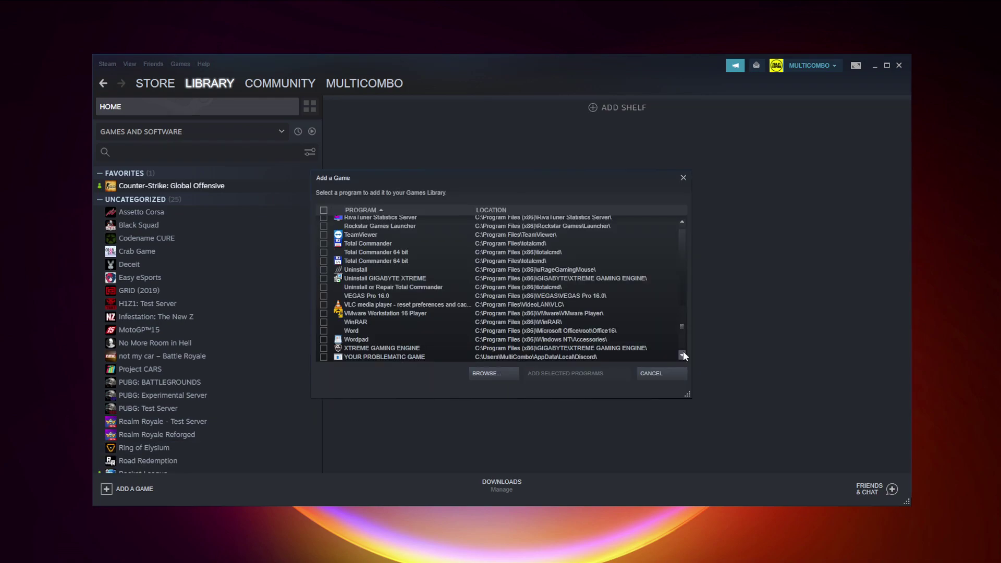
click(370, 357)
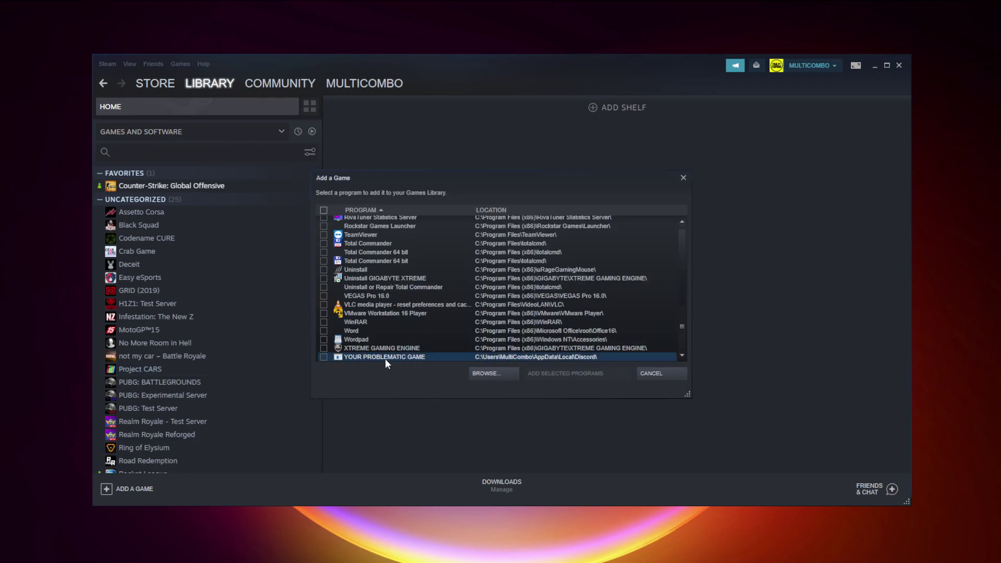
click(323, 357)
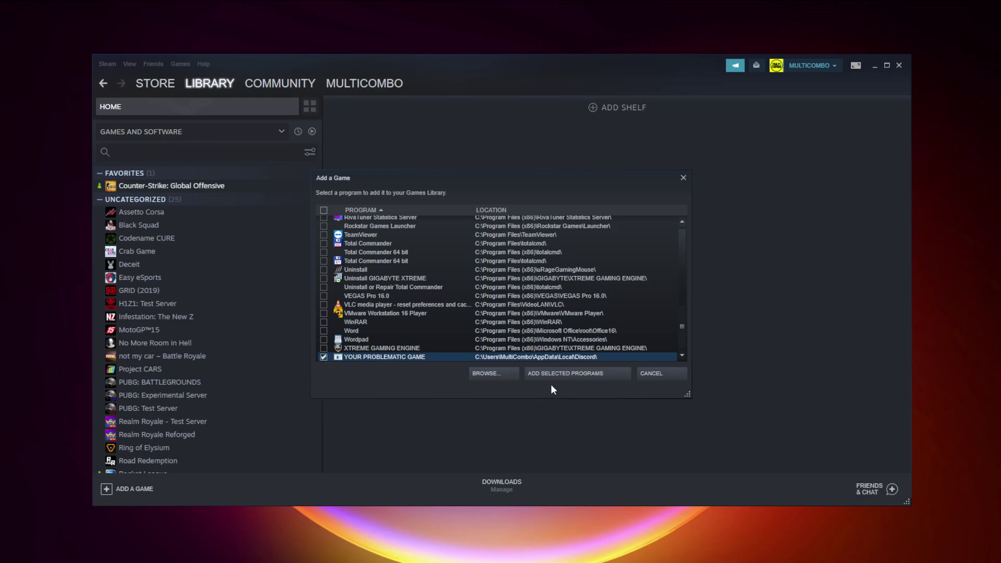
click(583, 377)
scroll(289, 336, down, 3)
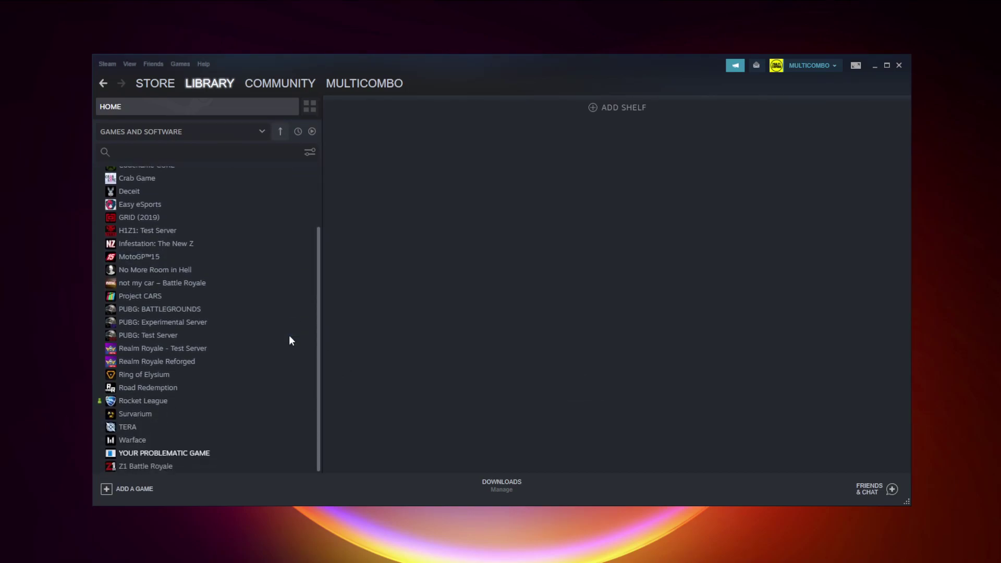
click(194, 454)
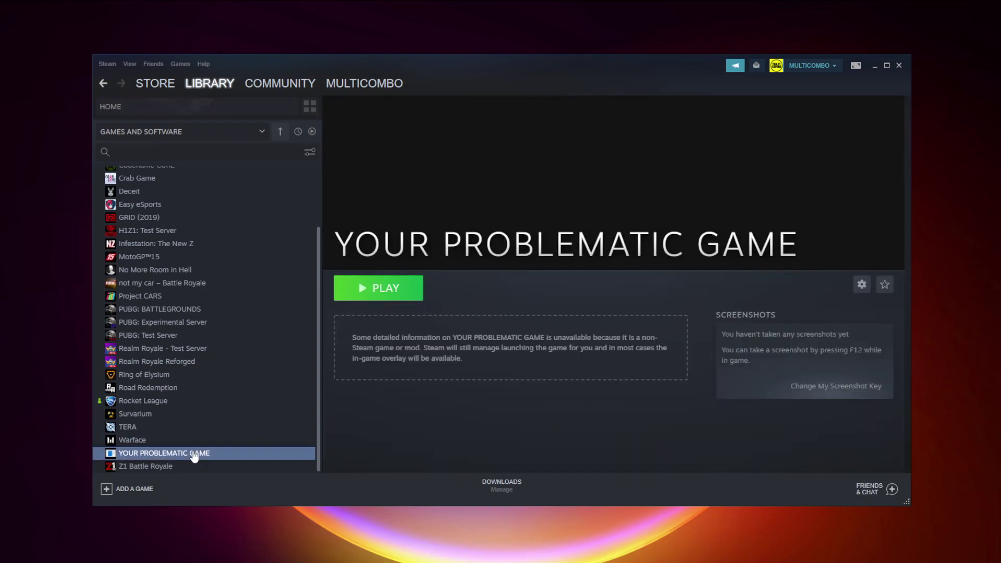
Enable Xbox Configuration Support in Steam's general controller settings
click(107, 65)
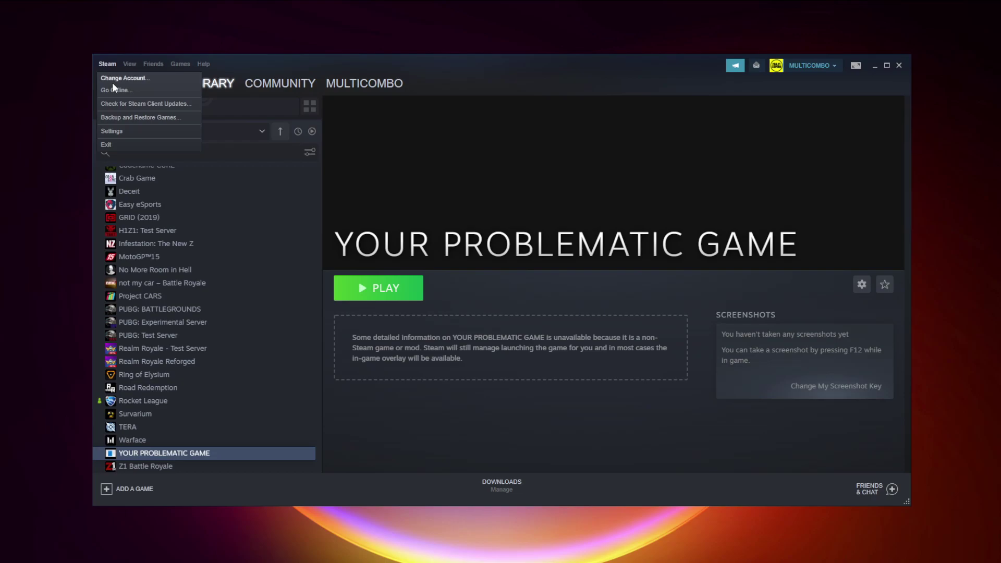
click(126, 132)
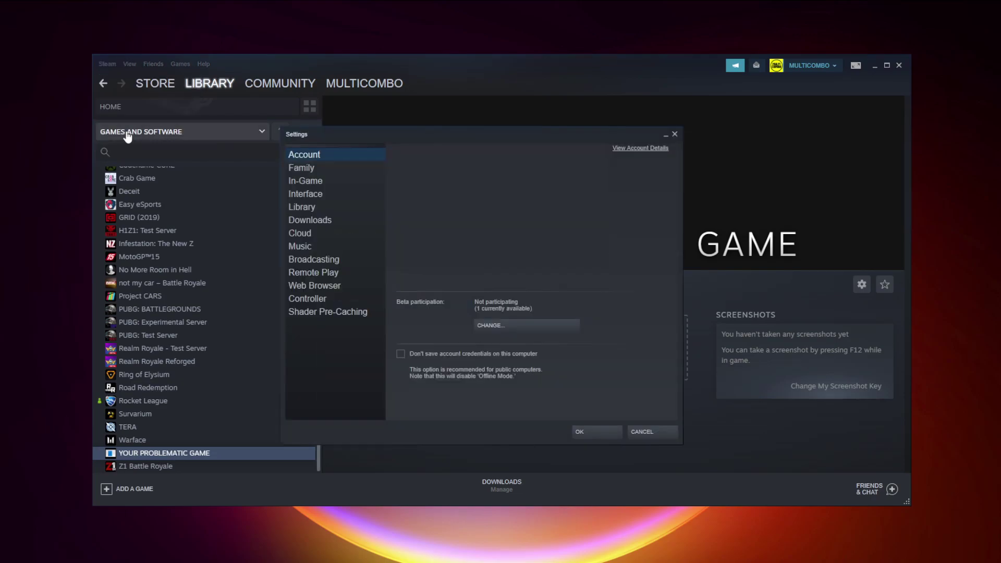
click(329, 300)
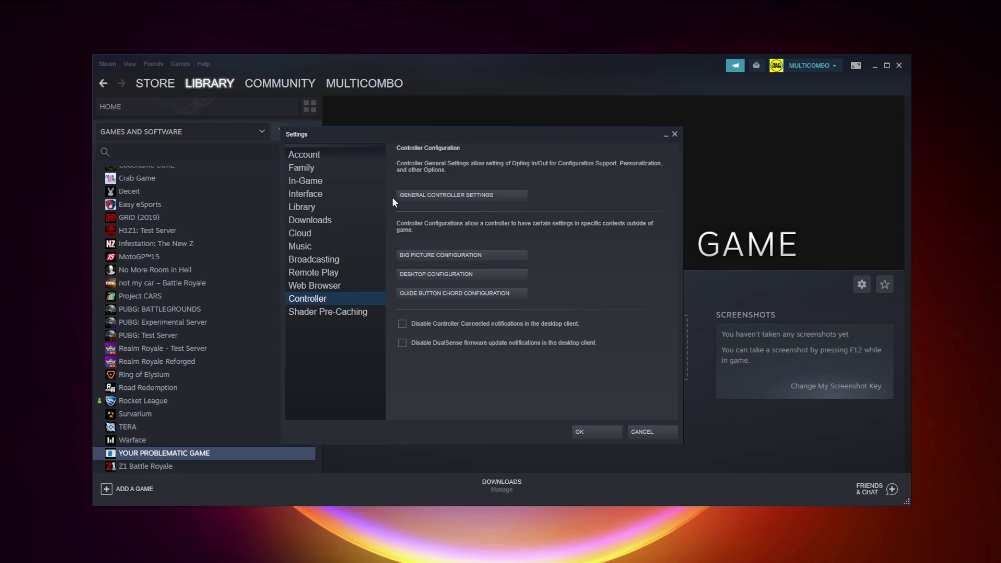
click(463, 197)
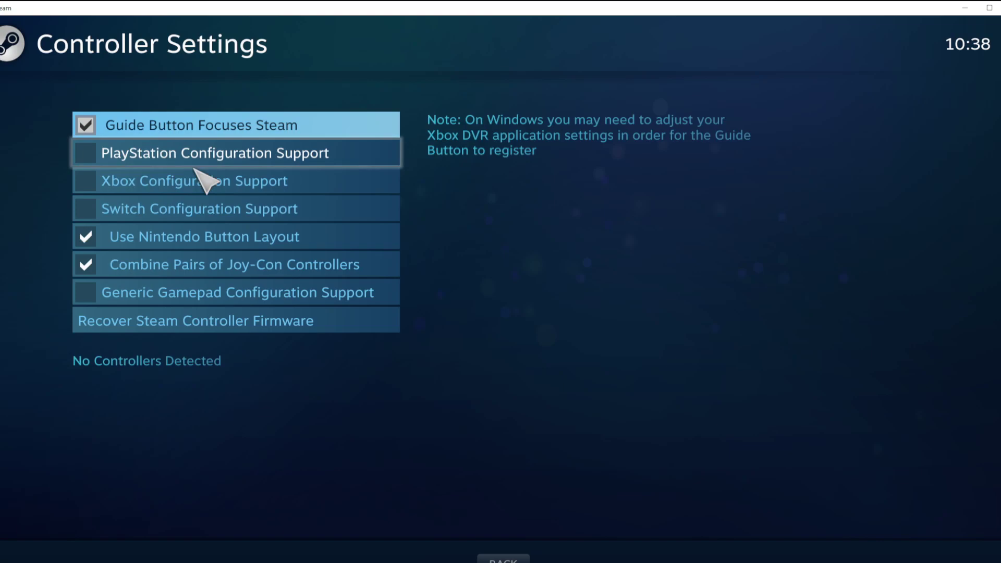
click(90, 179)
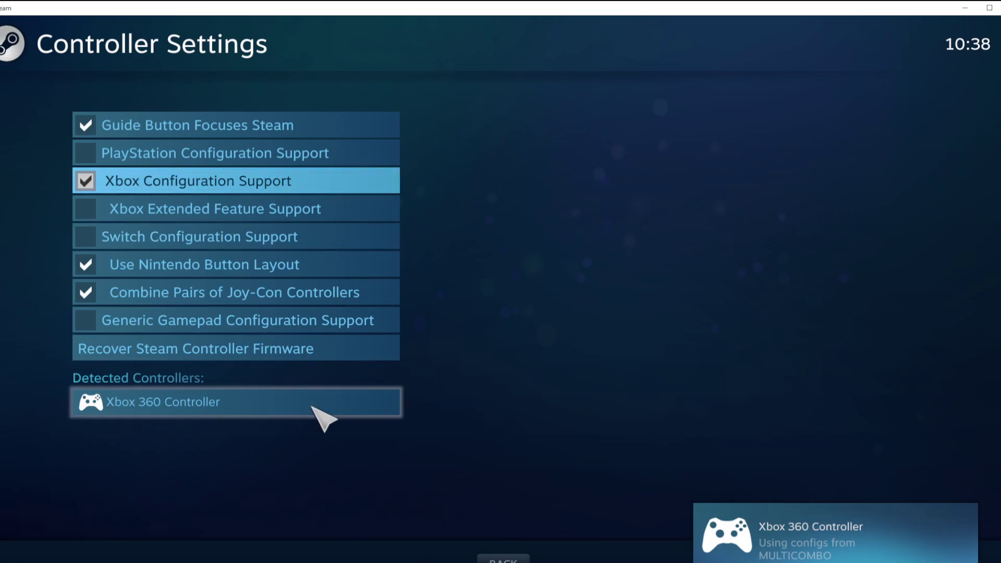
View the calibration options of the detected Xbox 360 Controller, cancel the calibration, and close the Steam settings
click(277, 407)
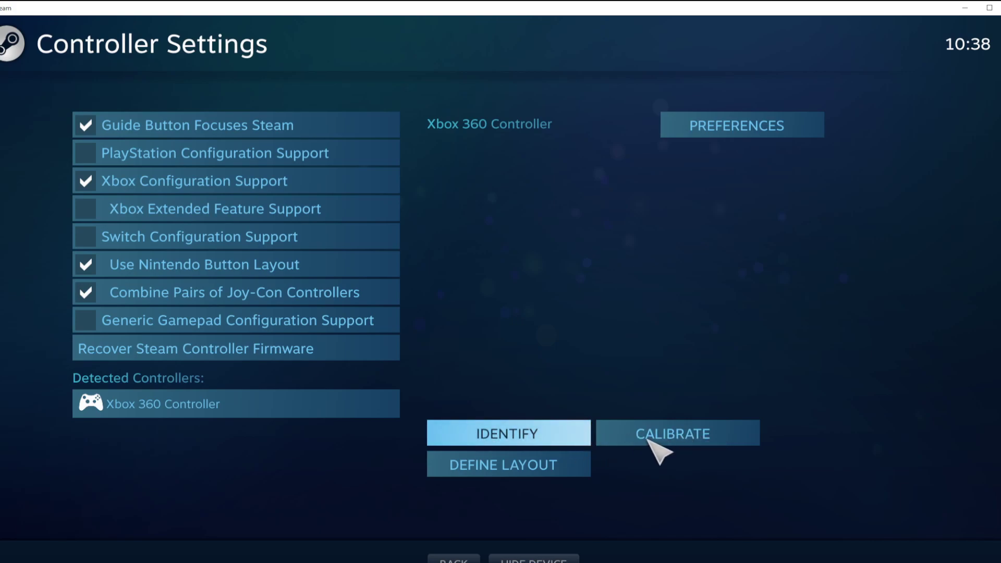
click(682, 440)
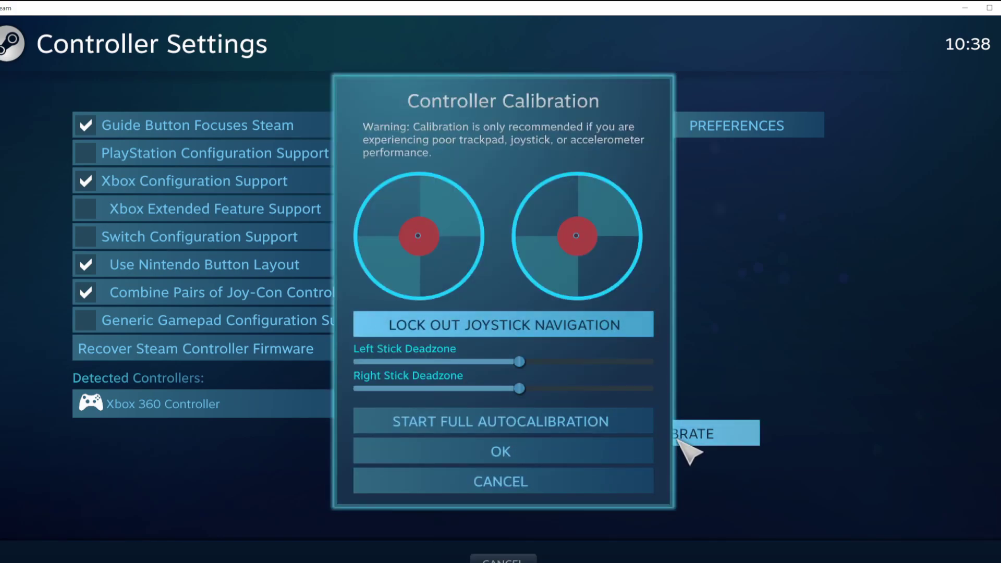
click(501, 481)
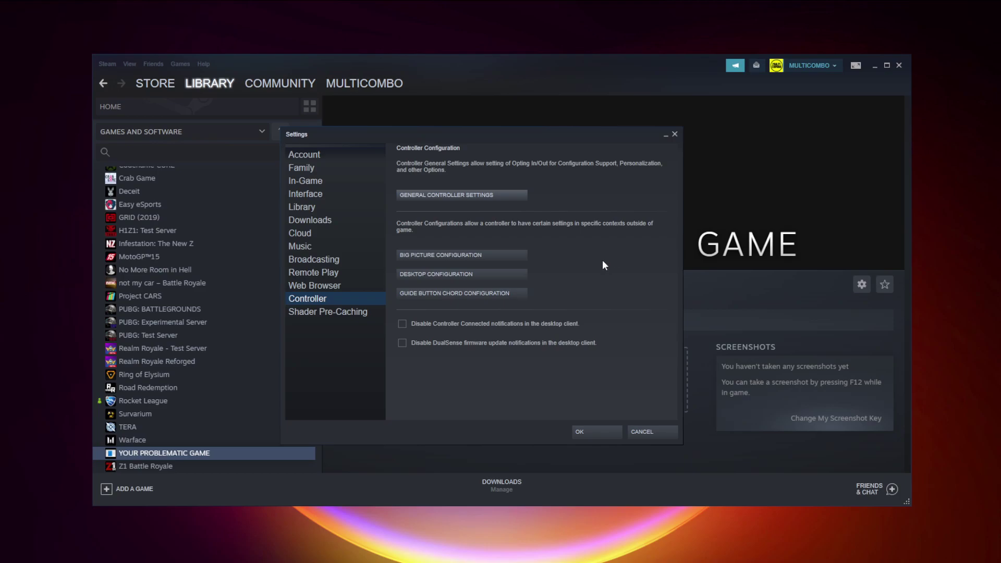
click(597, 435)
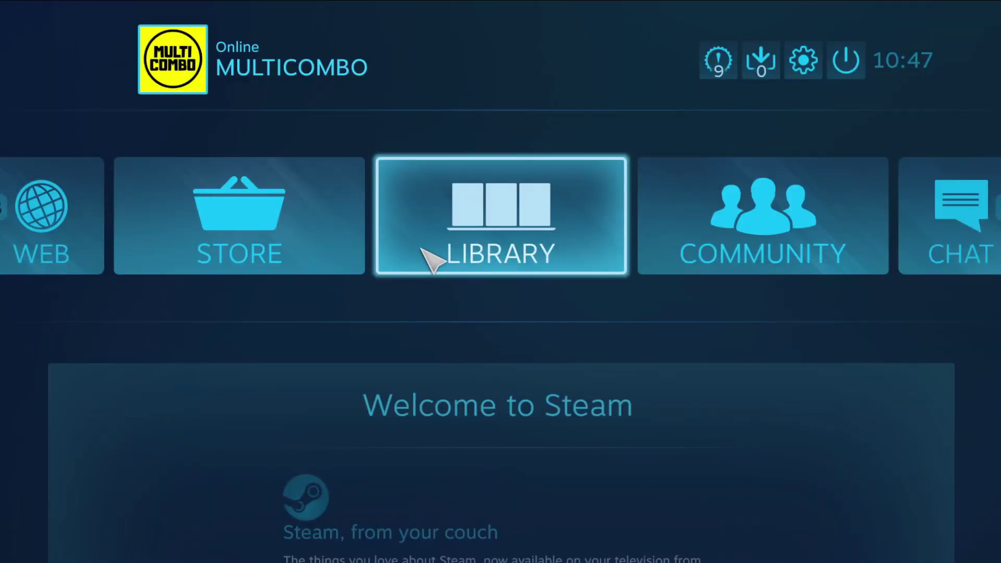
In the Big Picture library, set the Steam Input Per-Game Setting for Counter-Strike: Global Offensive to Forced Off and return to the game's page
click(512, 259)
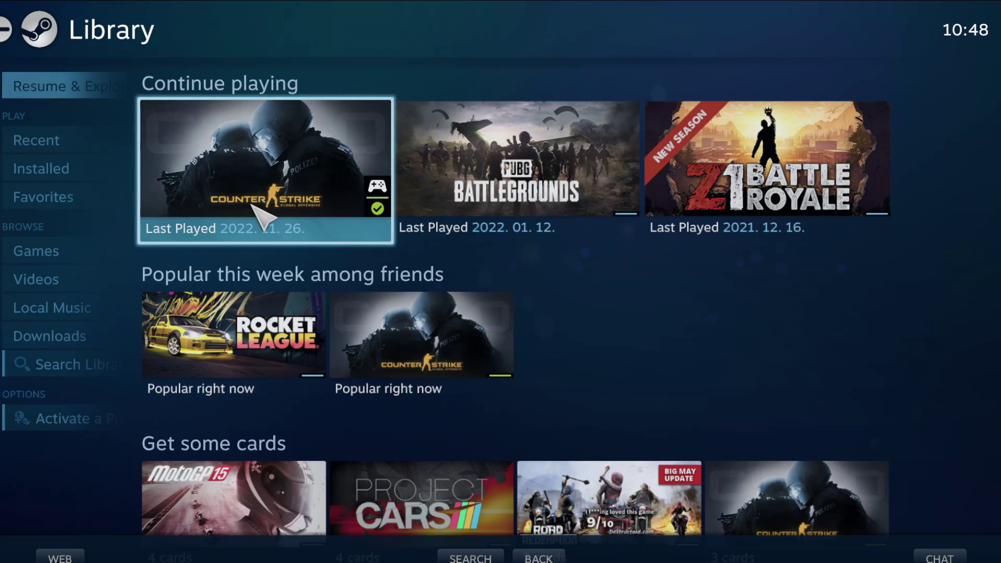
click(252, 205)
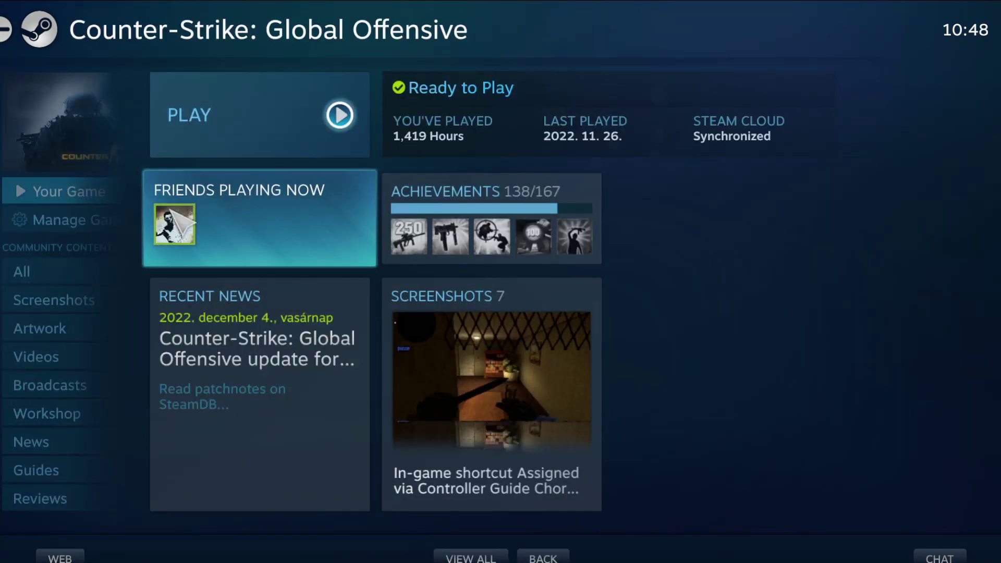
mouse_move(79, 230)
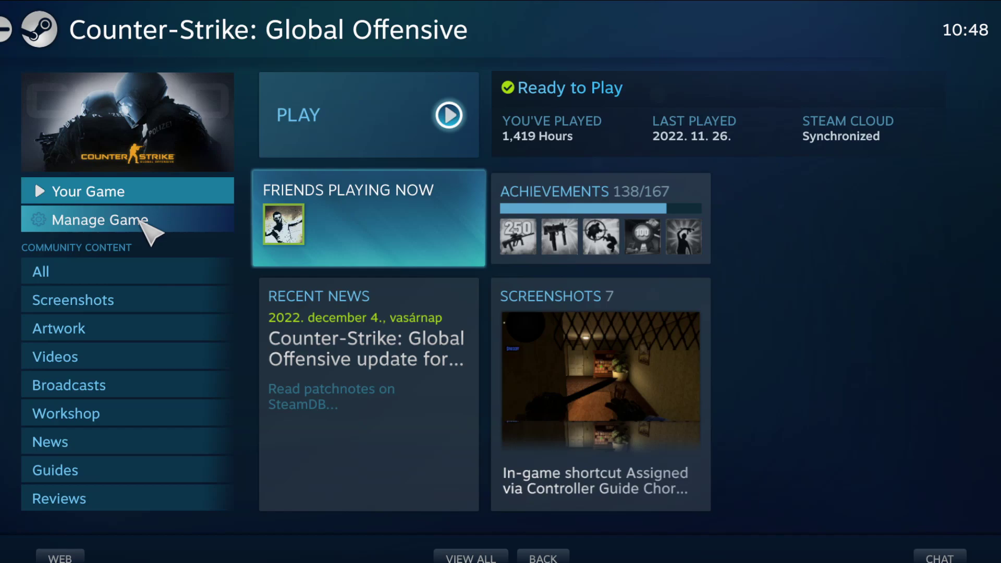
click(139, 219)
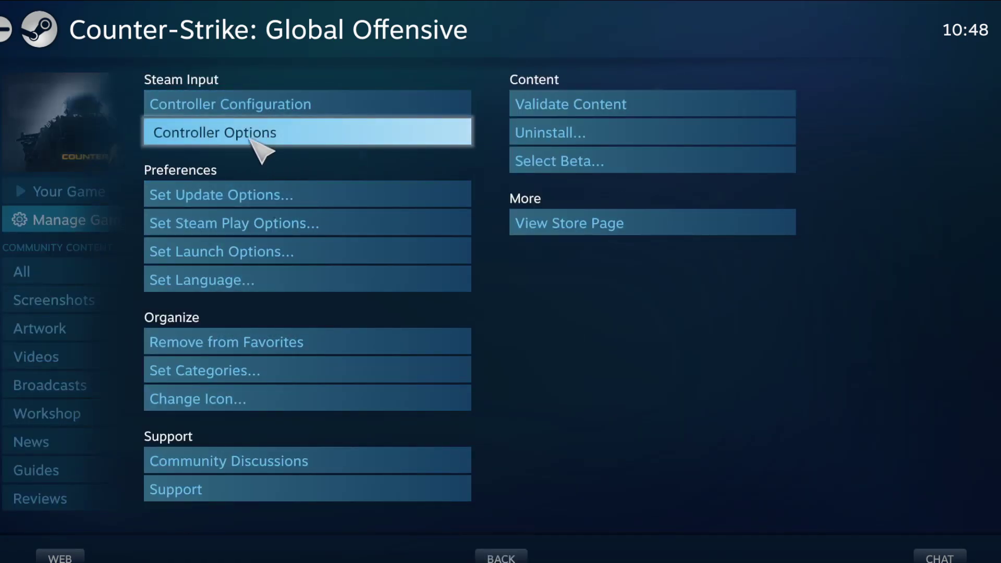
click(296, 144)
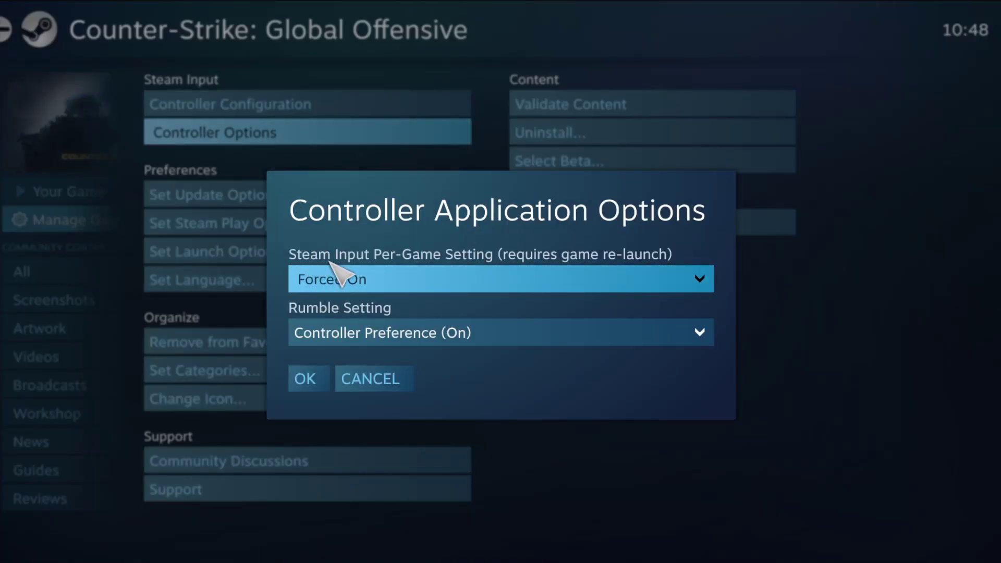
click(474, 280)
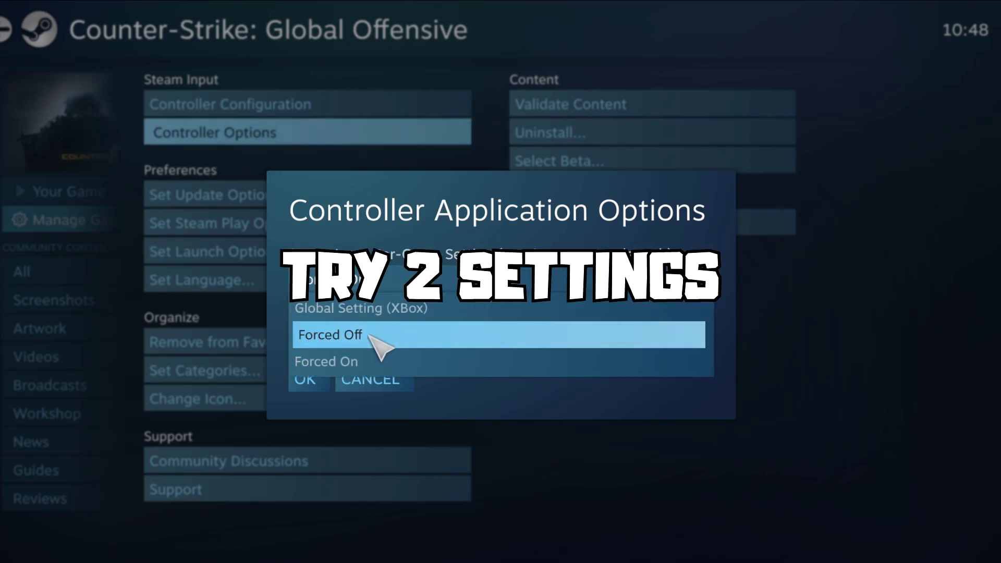
click(370, 360)
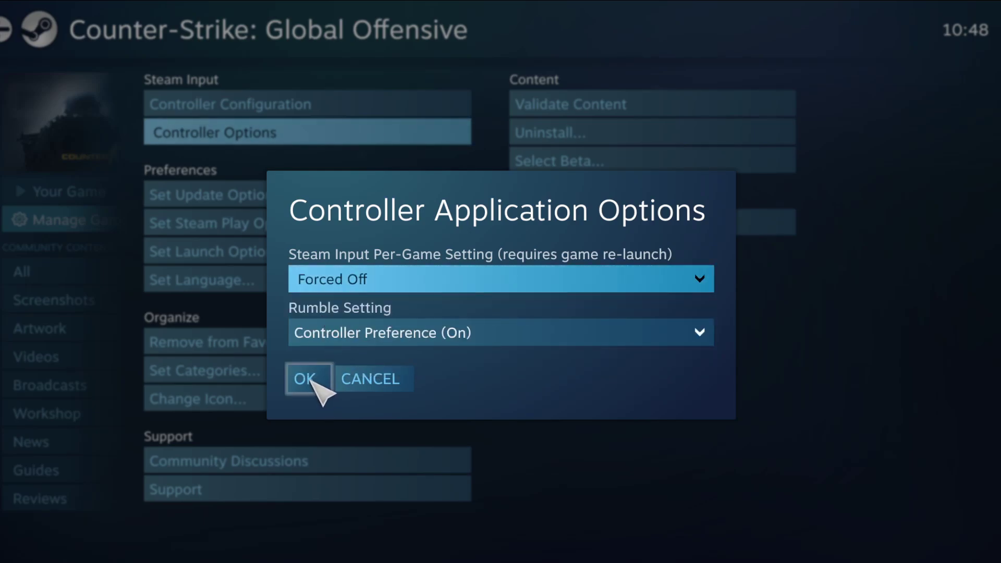
click(315, 380)
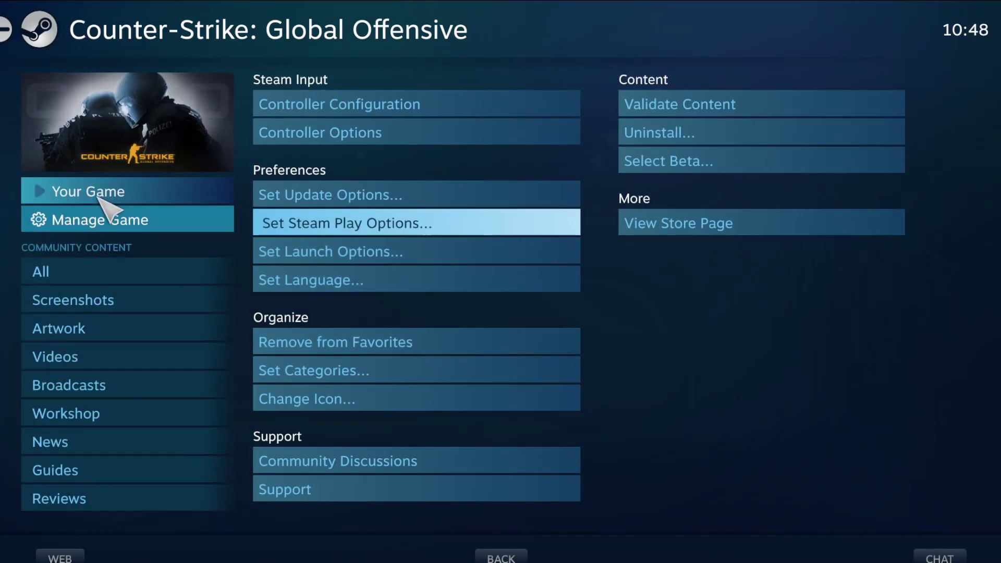
click(99, 198)
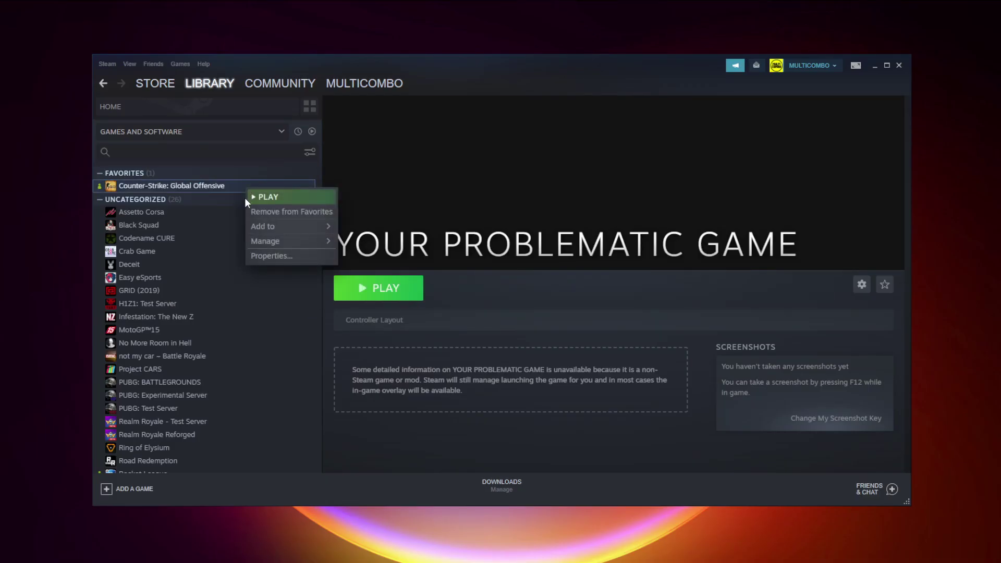
In the properties of Counter-Strike: Global Offensive, set the controller override to Disable Steam Input and close them
click(297, 257)
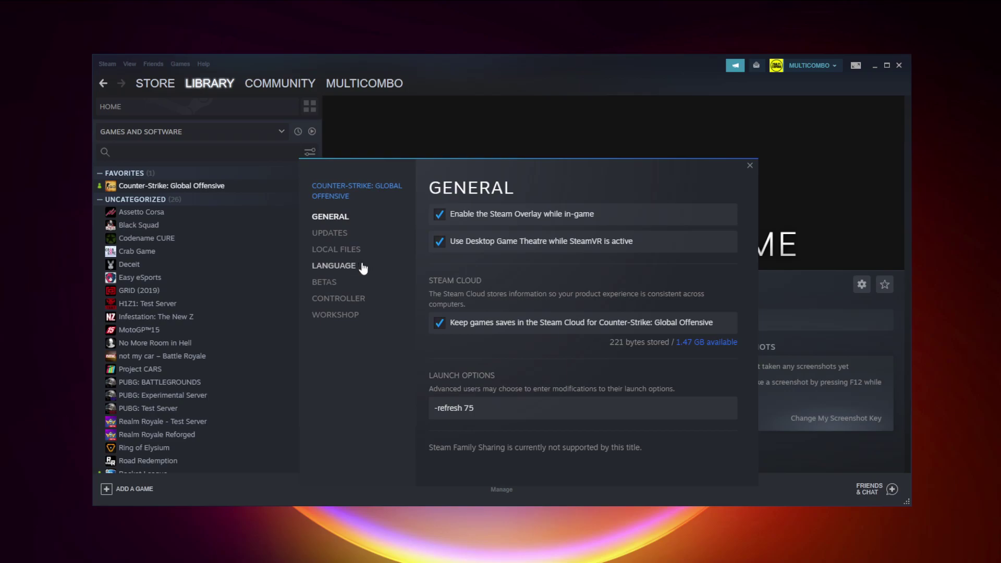
click(339, 298)
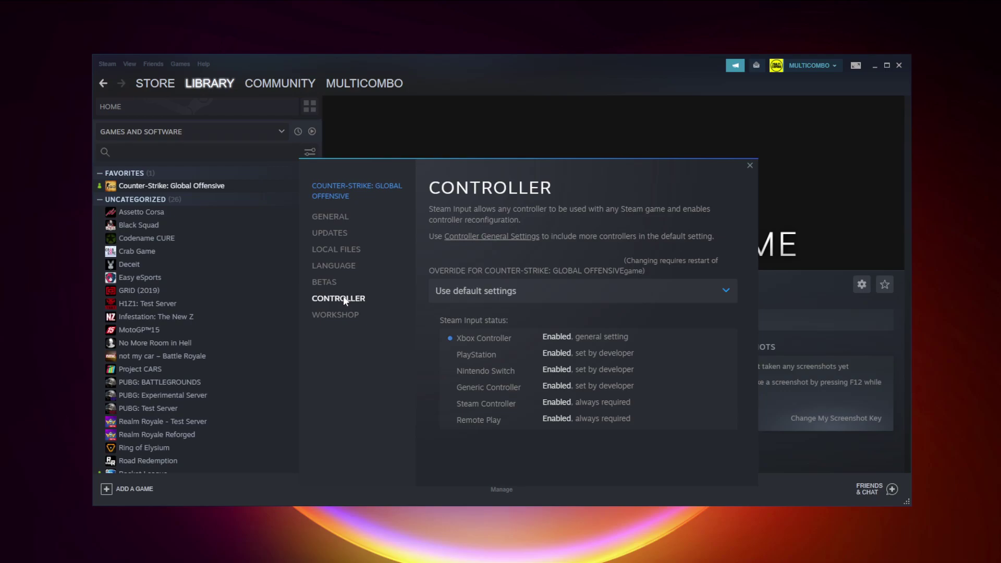
click(512, 297)
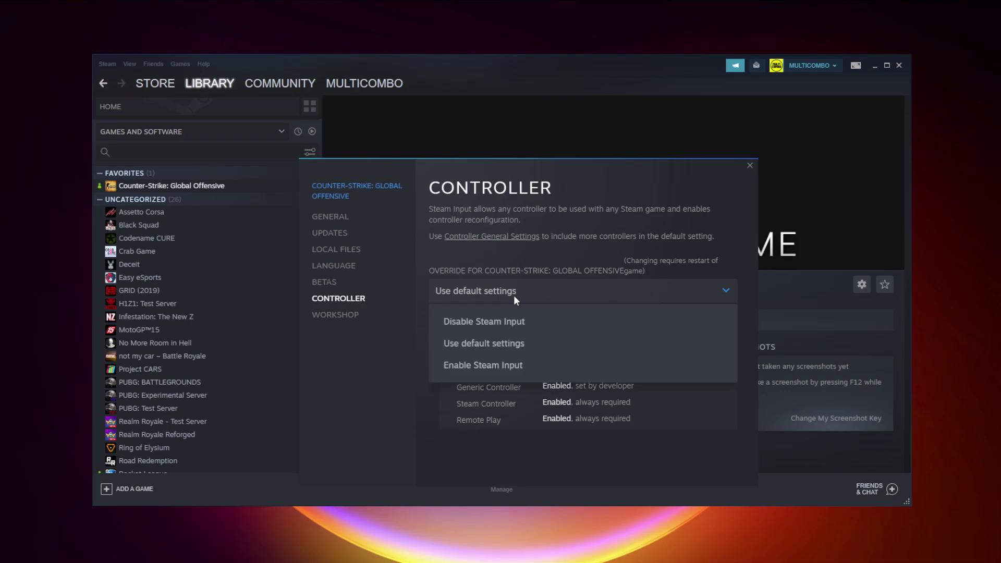
click(506, 323)
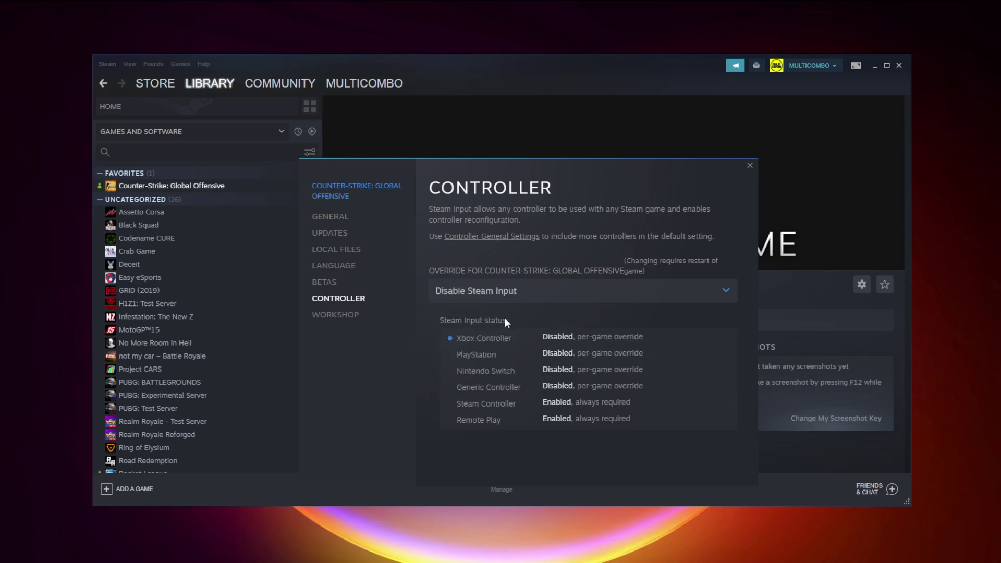
click(750, 166)
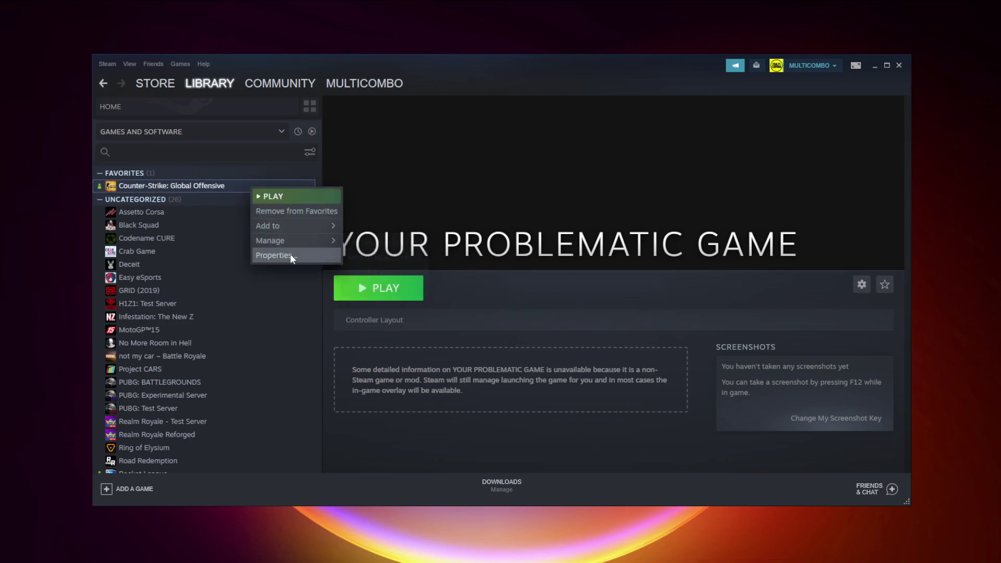
Set the controller override for Counter-Strike: Global Offensive to Enable Steam Input and close its properties
click(290, 255)
click(348, 304)
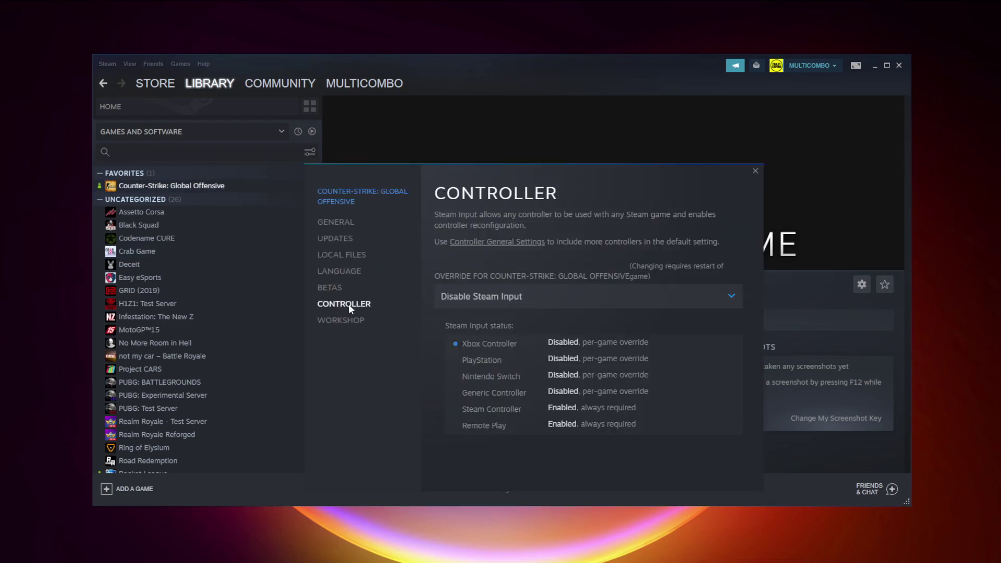
click(509, 296)
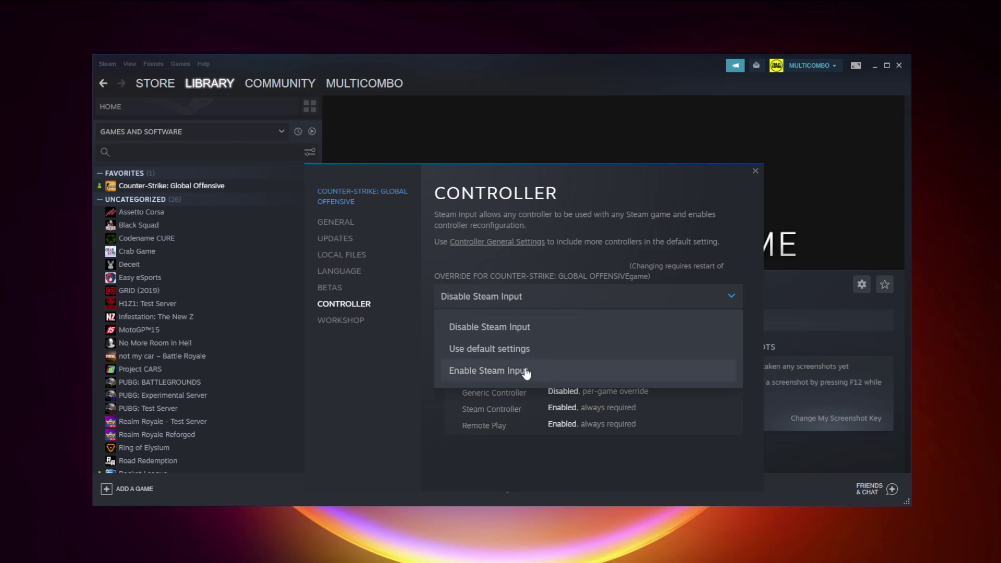
click(556, 376)
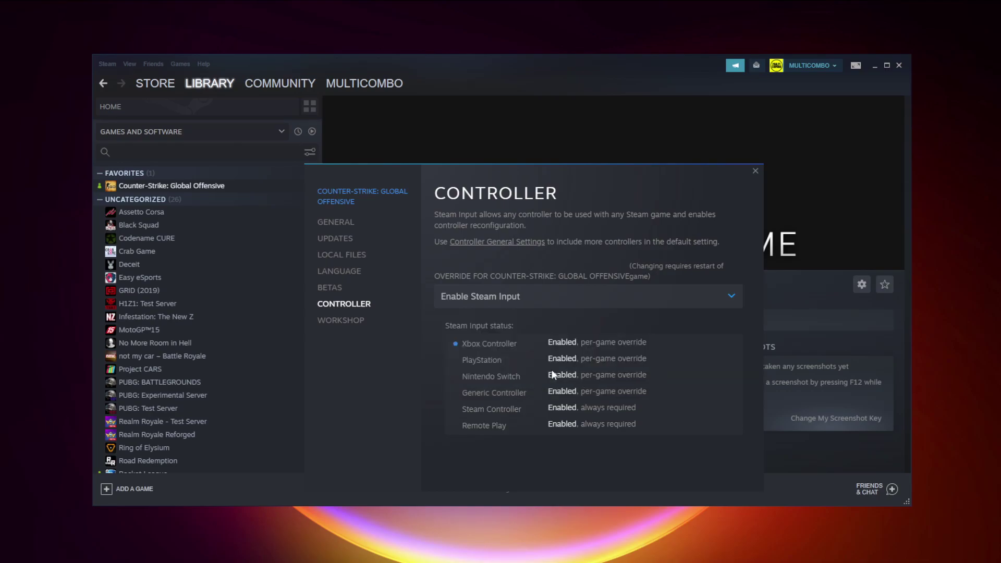
click(756, 172)
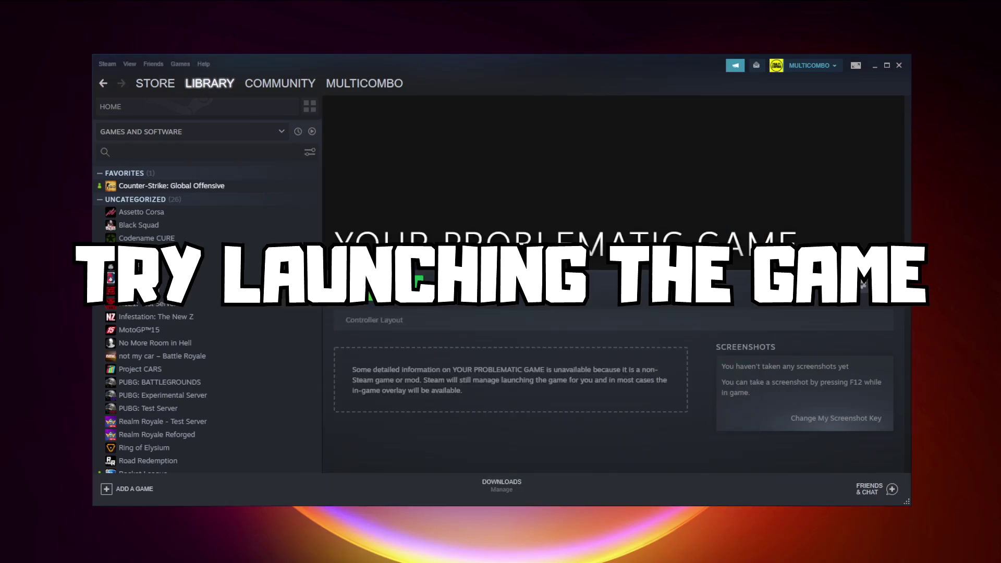